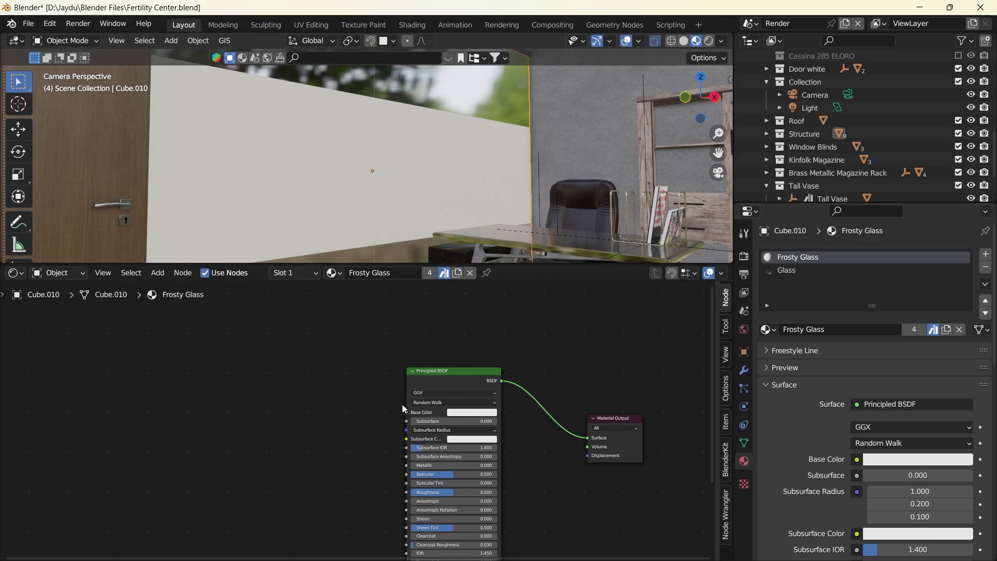
pyautogui.click(454, 373)
pyautogui.moveTo(400, 267); pyautogui.dragTo(408, 552)
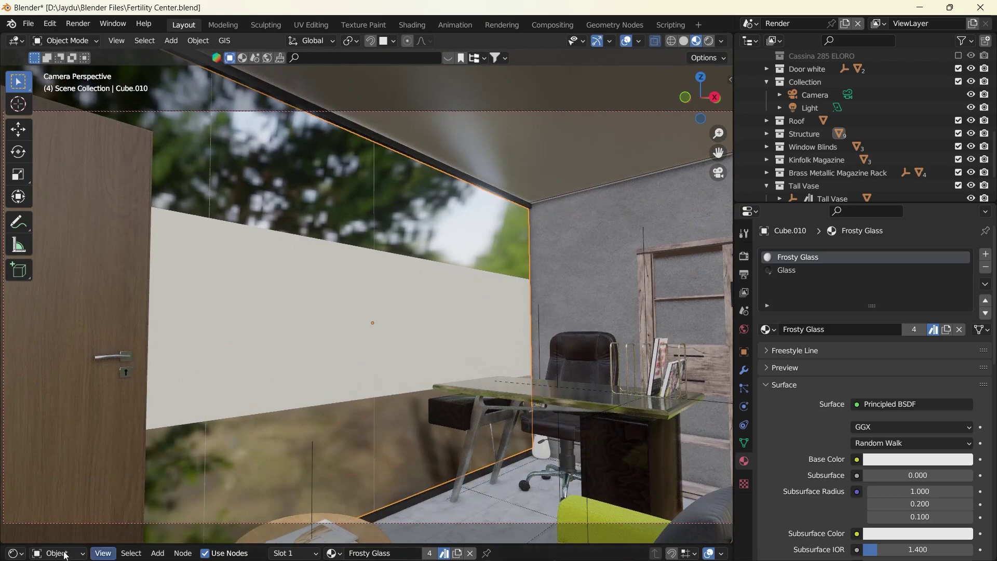
pyautogui.click(16, 553)
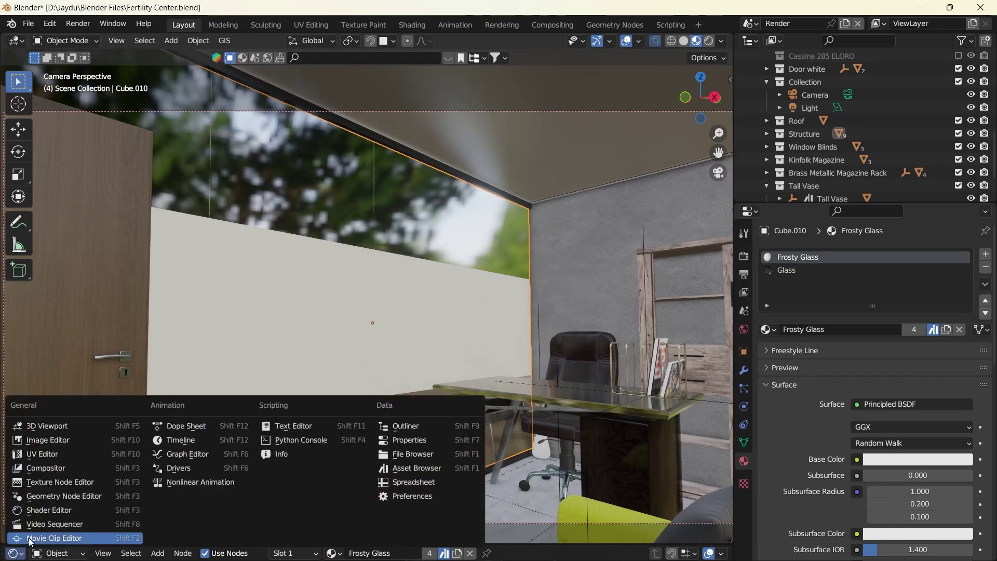
pyautogui.click(49, 510)
pyautogui.moveTo(252, 522); pyautogui.dragTo(314, 276)
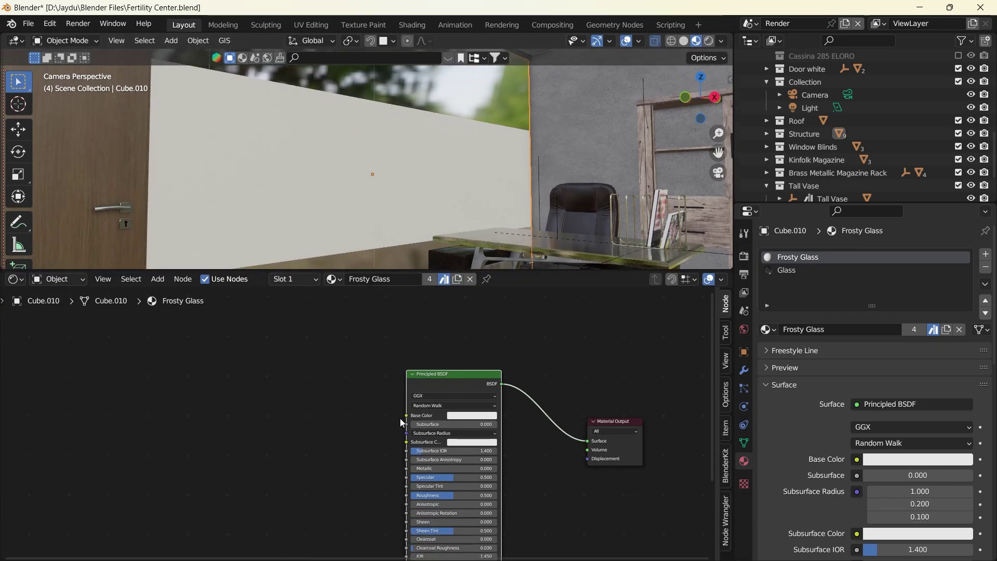
# - Delete the Principled BSDF node from the Frosty Glass material
pyautogui.moveTo(441, 373)
pyautogui.mouseDown()
pyautogui.moveTo(428, 348)
pyautogui.moveTo(435, 359)
pyautogui.mouseUp()
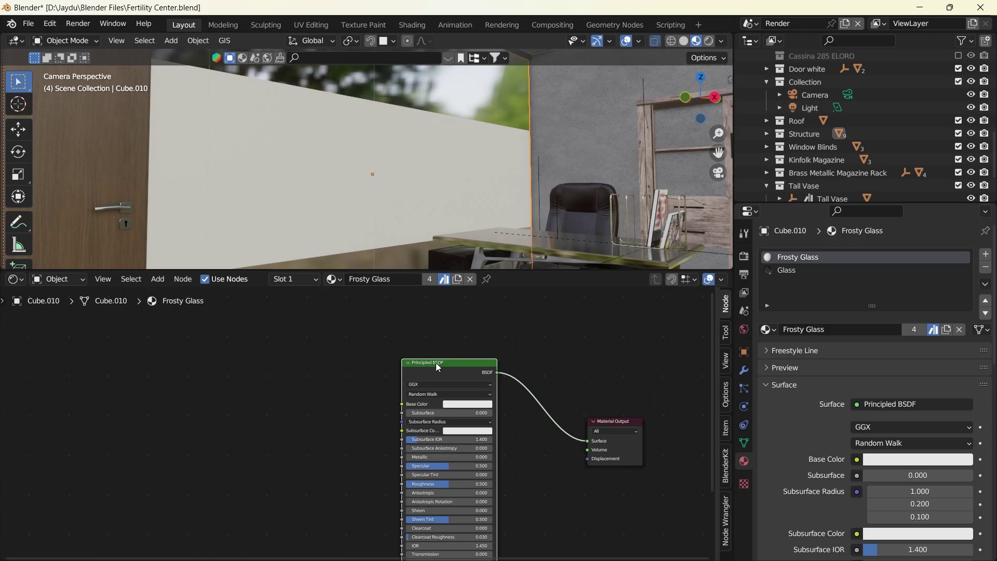
pyautogui.press('x')
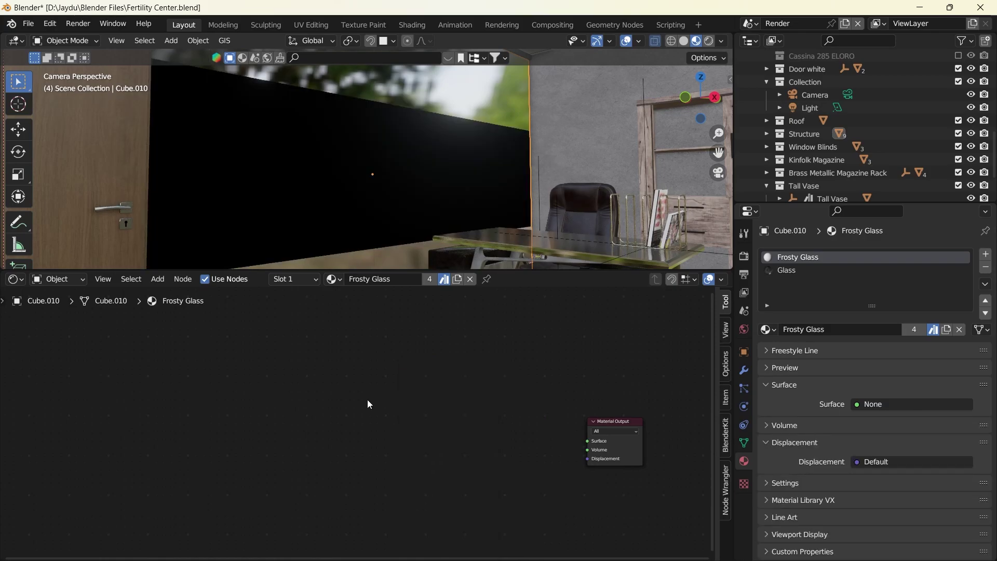
pyautogui.moveTo(367, 400); pyautogui.dragTo(387, 407, button='middle')
# - Add a Mix Shader node through search and place it left of the Material Output
pyautogui.hotkey('shift', 'a')
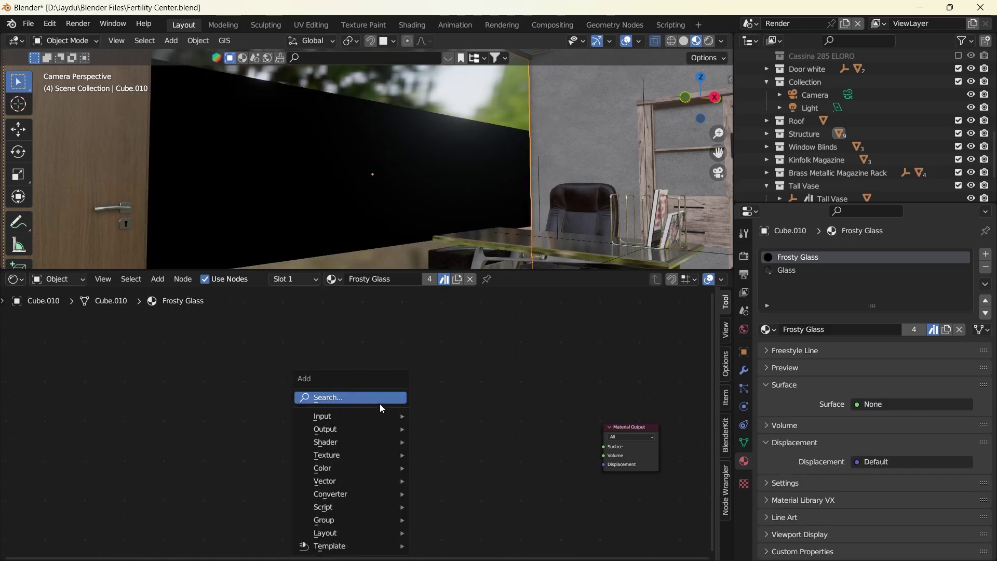
pyautogui.click(381, 399)
pyautogui.write('mix s')
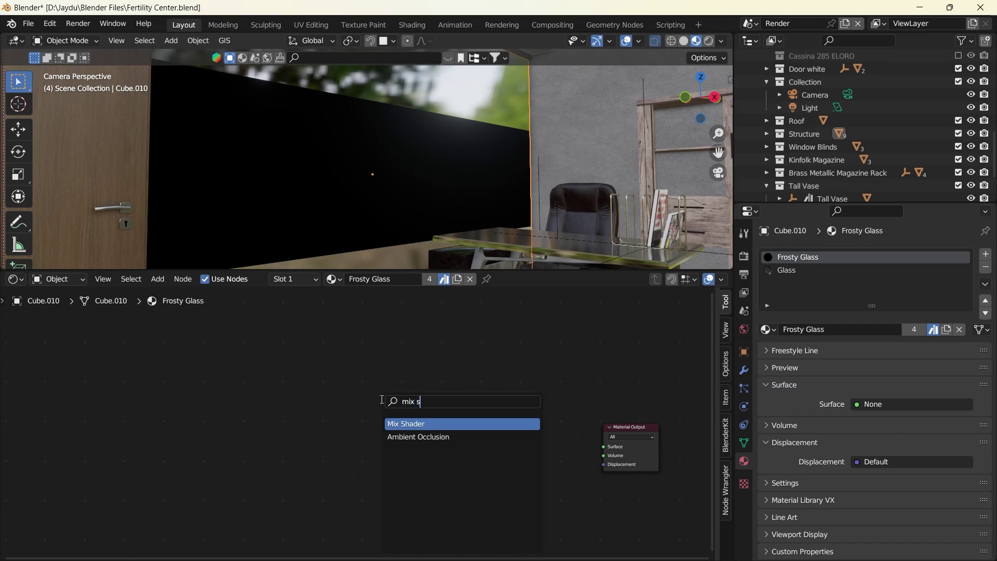
pyautogui.write('hader')
pyautogui.press('Return')
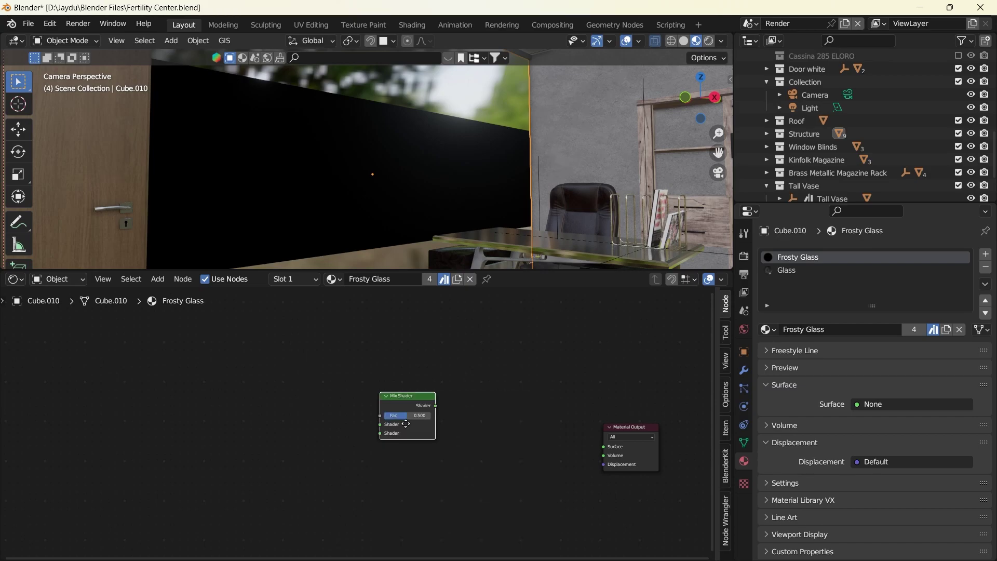
pyautogui.click(439, 423)
pyautogui.moveTo(376, 429); pyautogui.dragTo(414, 419, button='middle')
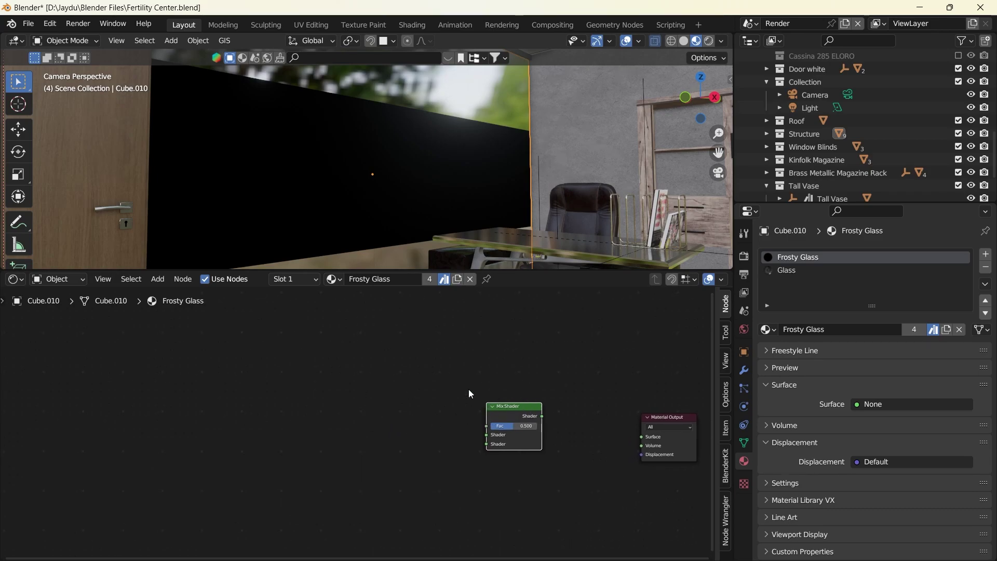
# - Add a Fresnel node up-left of the Mix Shader
pyautogui.hotkey('shift', 'a')
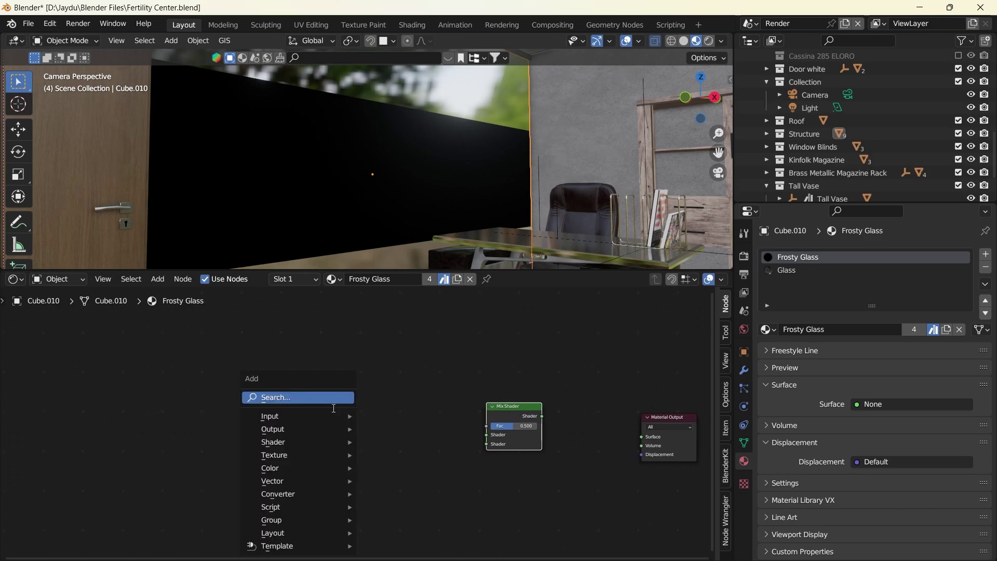
pyautogui.click(335, 404)
pyautogui.write('fre')
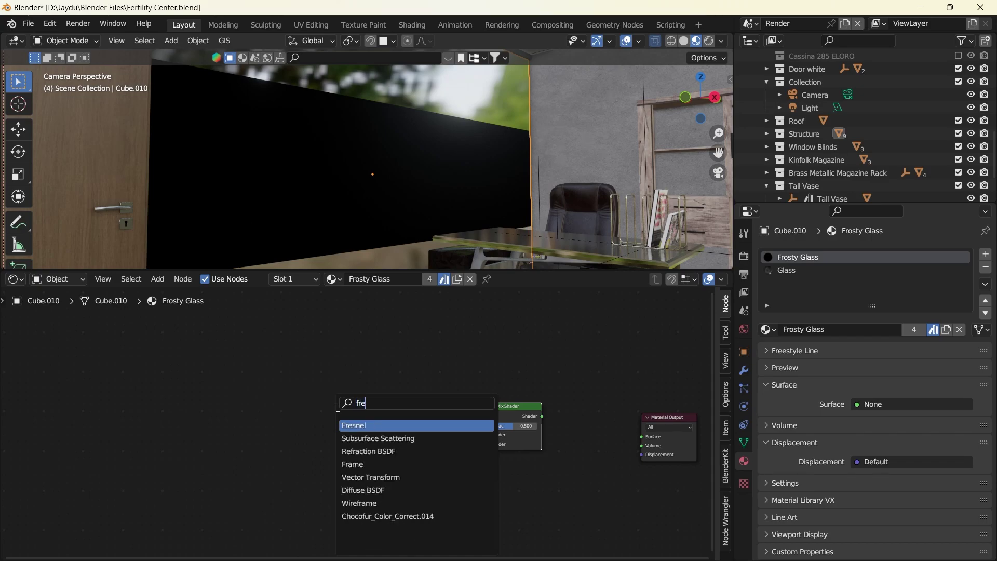
pyautogui.write('snel')
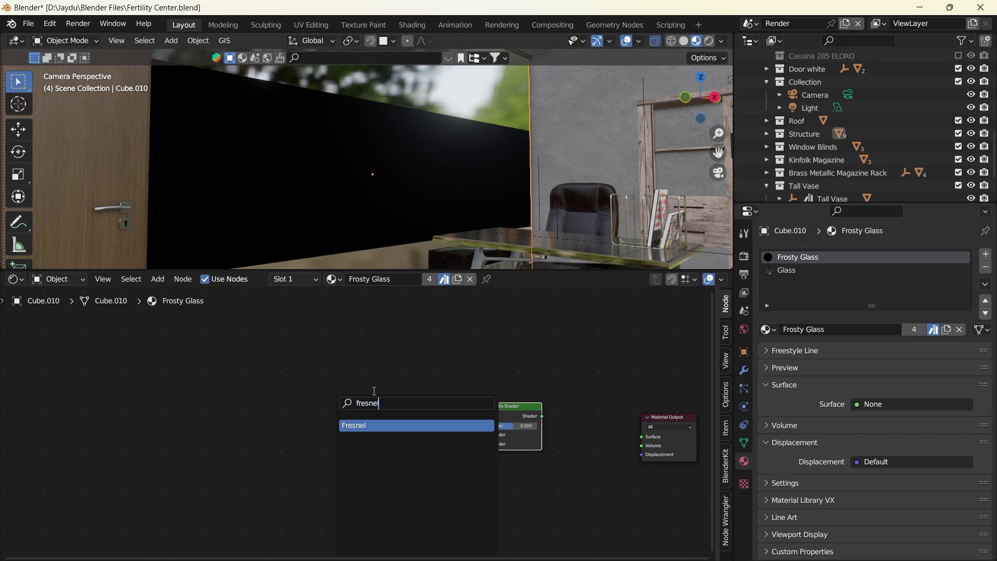
pyautogui.press('Return')
pyautogui.click(400, 387)
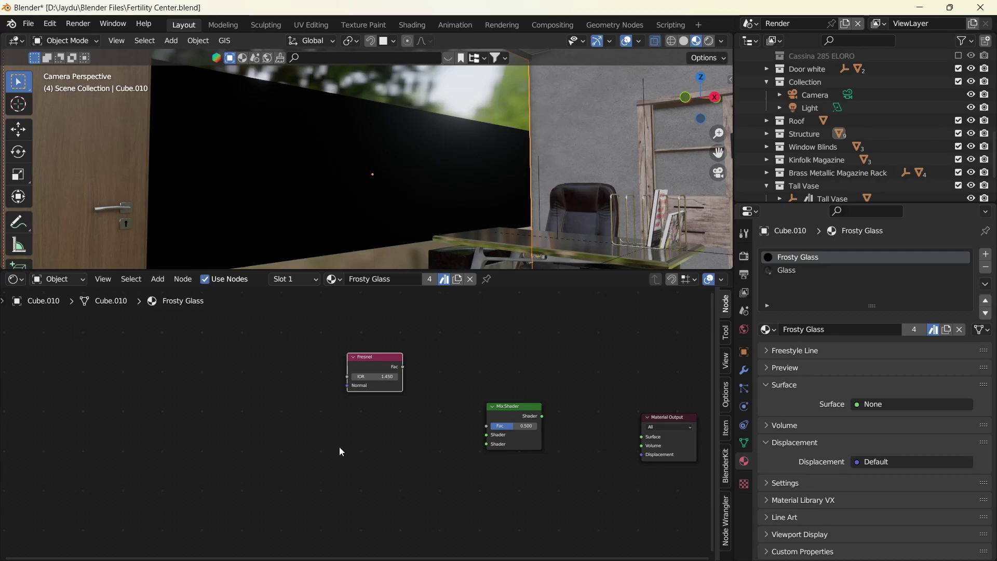
# - Add a Refraction BSDF node below the Fresnel node
pyautogui.hotkey('shift', 'a')
pyautogui.moveTo(339, 448)
pyautogui.click(301, 396)
pyautogui.write('re')
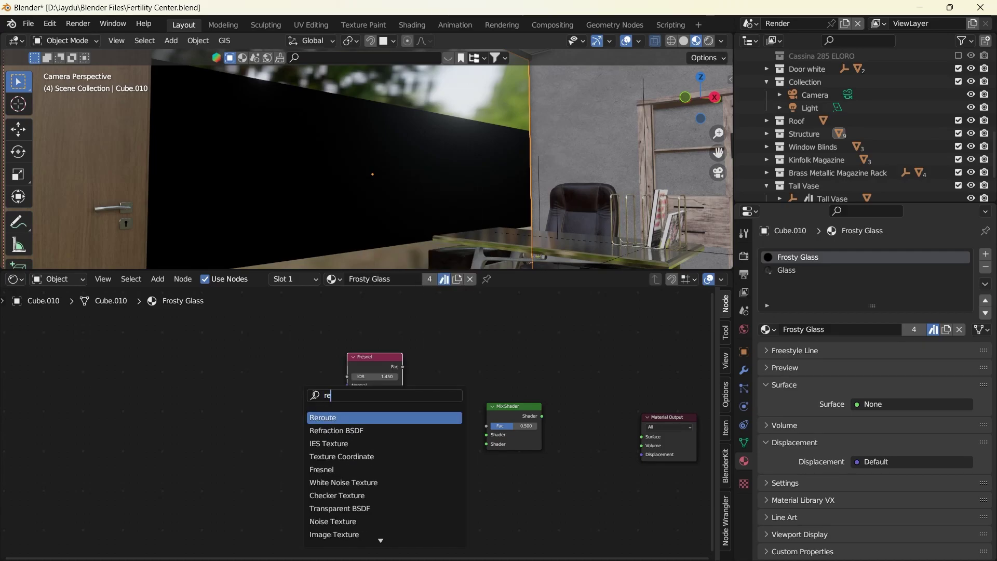
pyautogui.write('fraction BSD')
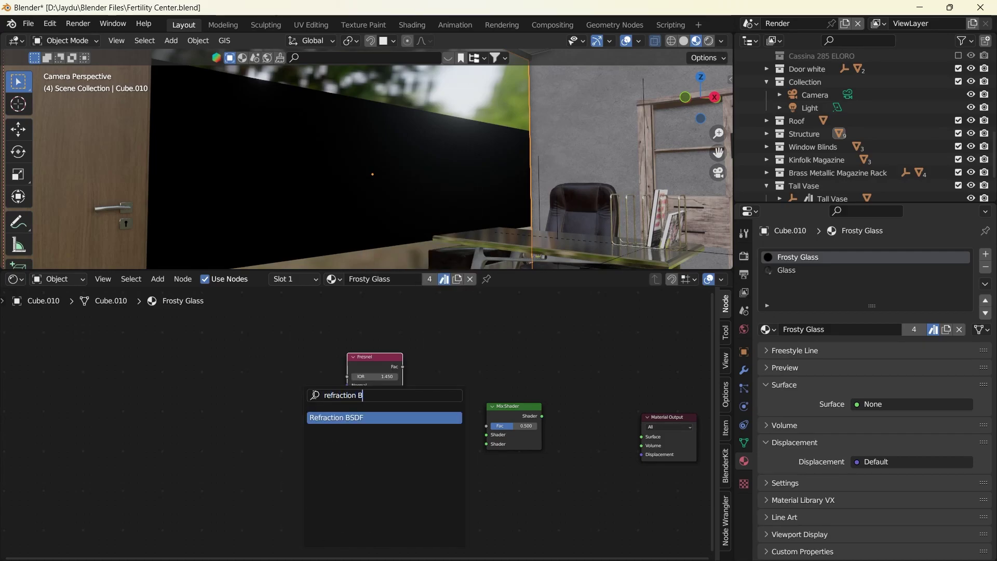
pyautogui.click(316, 419)
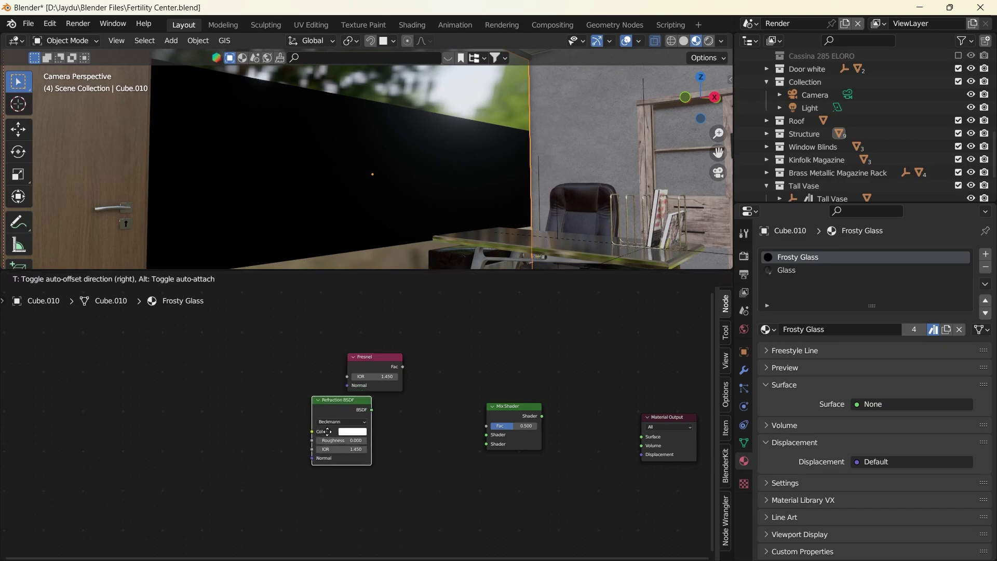
pyautogui.click(329, 463)
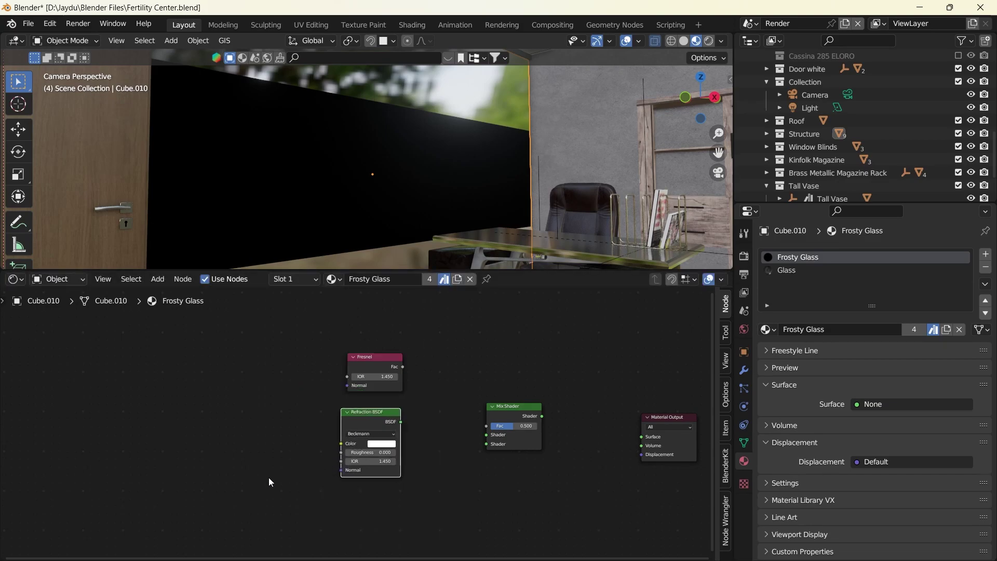
pyautogui.moveTo(261, 485); pyautogui.dragTo(254, 454, button='middle')
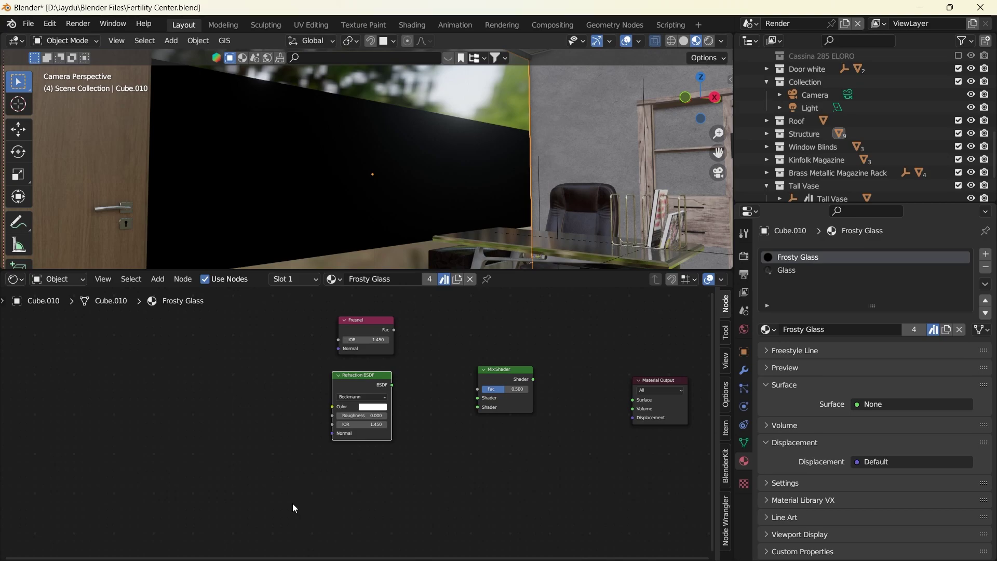
# - Add a Glossy BSDF node below the Refraction BSDF and tidy the column
pyautogui.hotkey('shift', 'a')
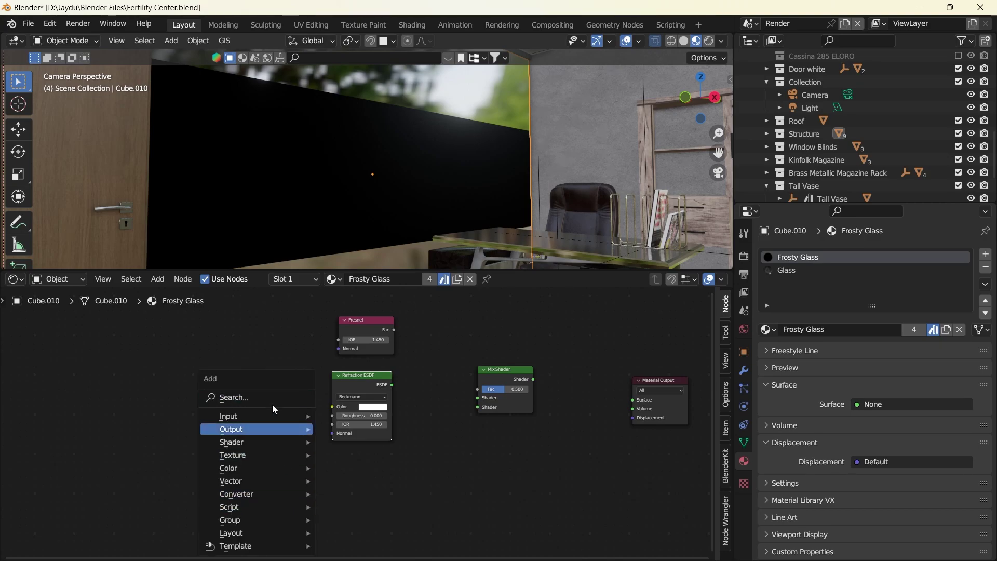
pyautogui.click(258, 400)
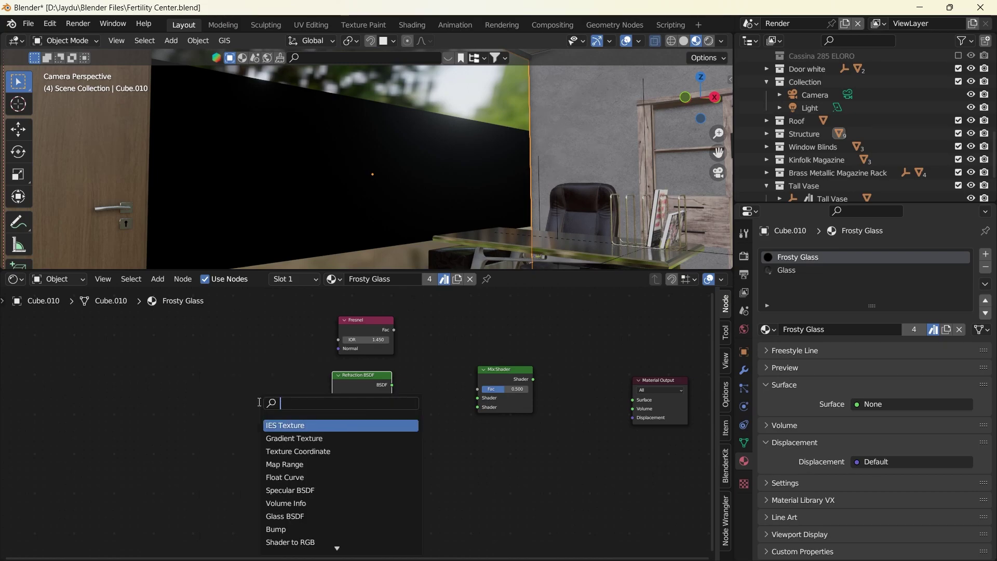
pyautogui.write('glossy')
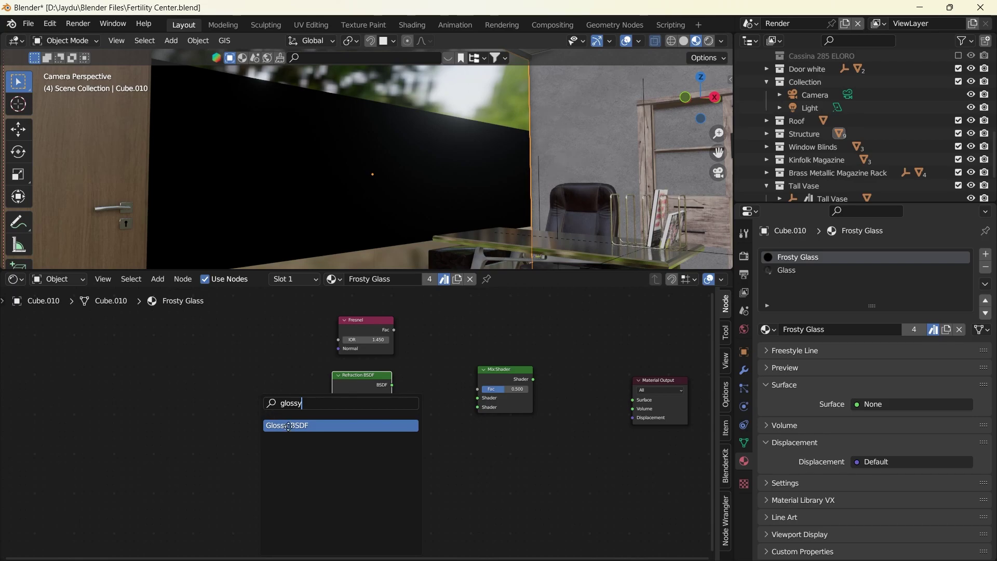
pyautogui.press('Return')
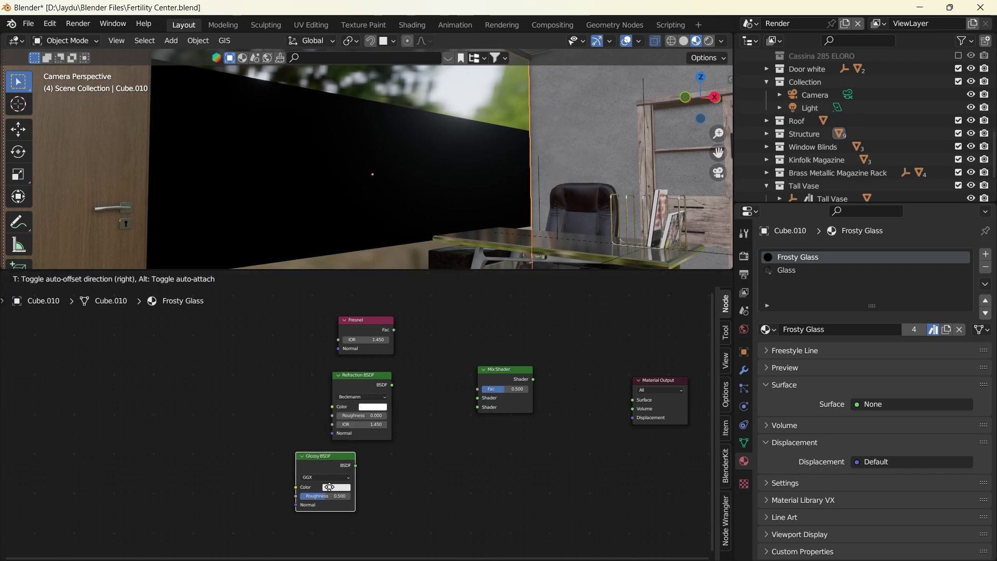
pyautogui.click(363, 500)
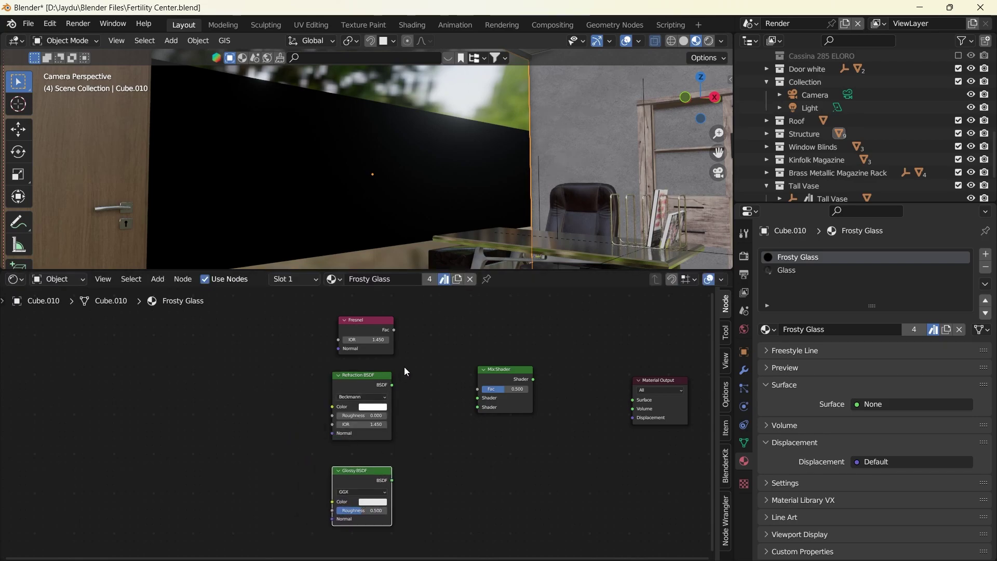
pyautogui.moveTo(370, 376); pyautogui.dragTo(374, 377)
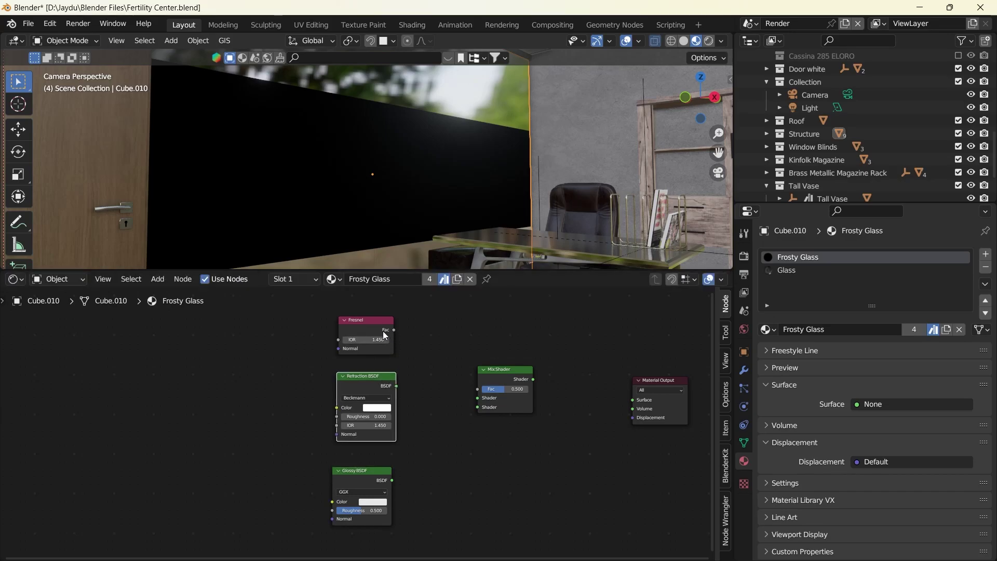
# - Link Fresnel to Mix Fac, Refraction and Glossy to Shader 1 and 2, Mix to Surface
pyautogui.click(283, 352)
pyautogui.moveTo(394, 329); pyautogui.dragTo(477, 389)
pyautogui.moveTo(396, 386); pyautogui.dragTo(478, 398)
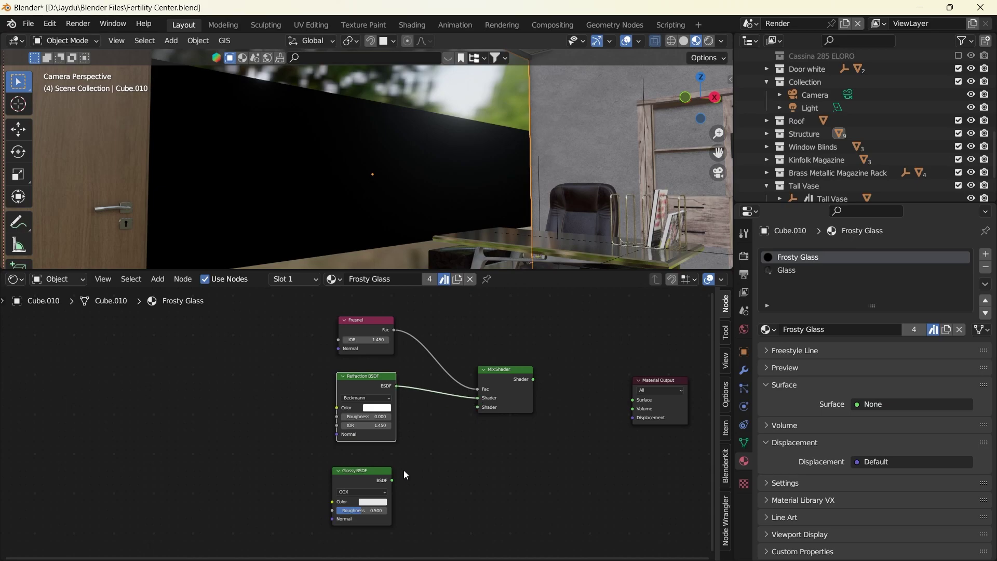
pyautogui.moveTo(392, 480); pyautogui.dragTo(478, 407)
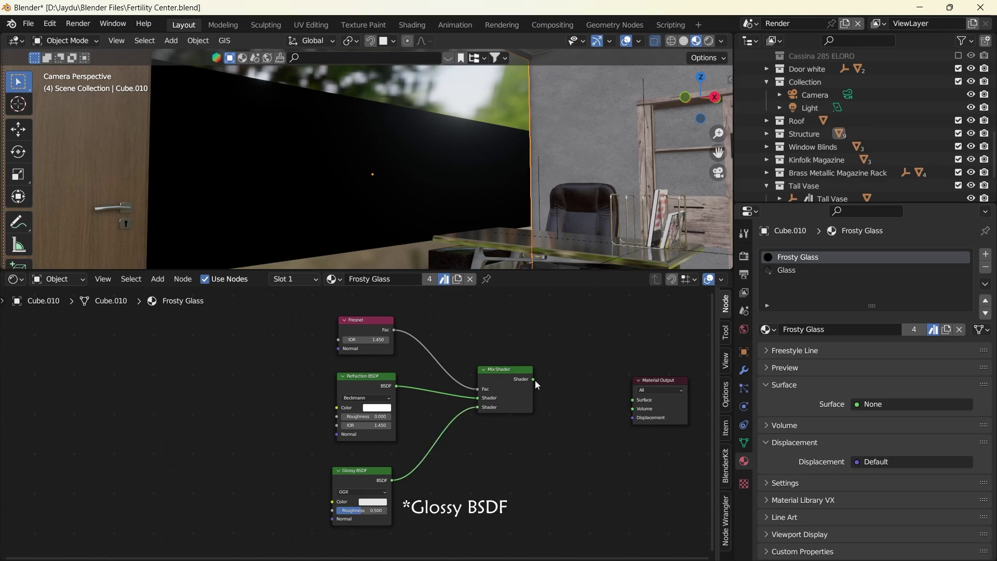
pyautogui.moveTo(532, 379); pyautogui.dragTo(631, 401)
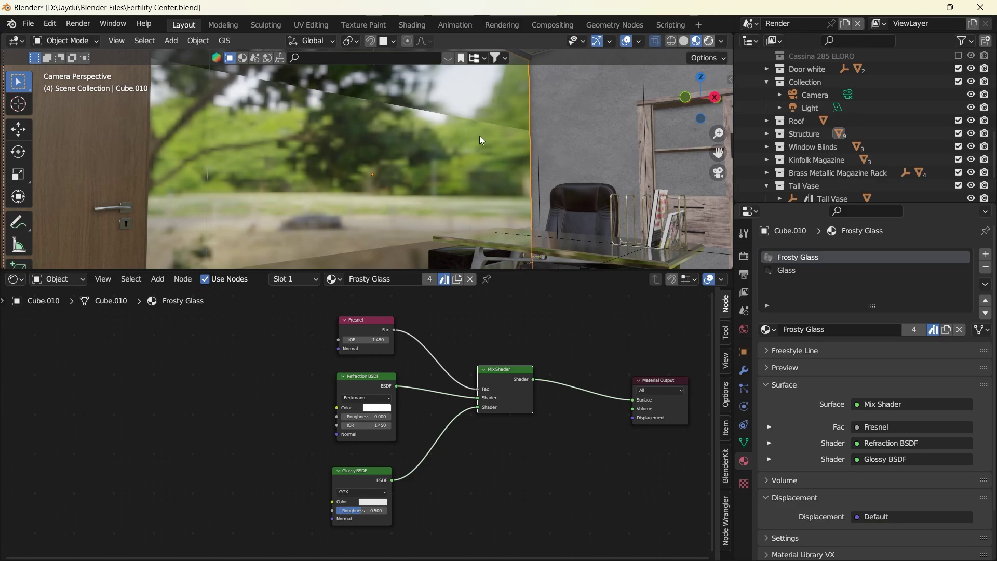
# - Switch to Rendered shading and add two Value nodes, one left of Fresnel, one below
pyautogui.hotkey('shift', 'z')
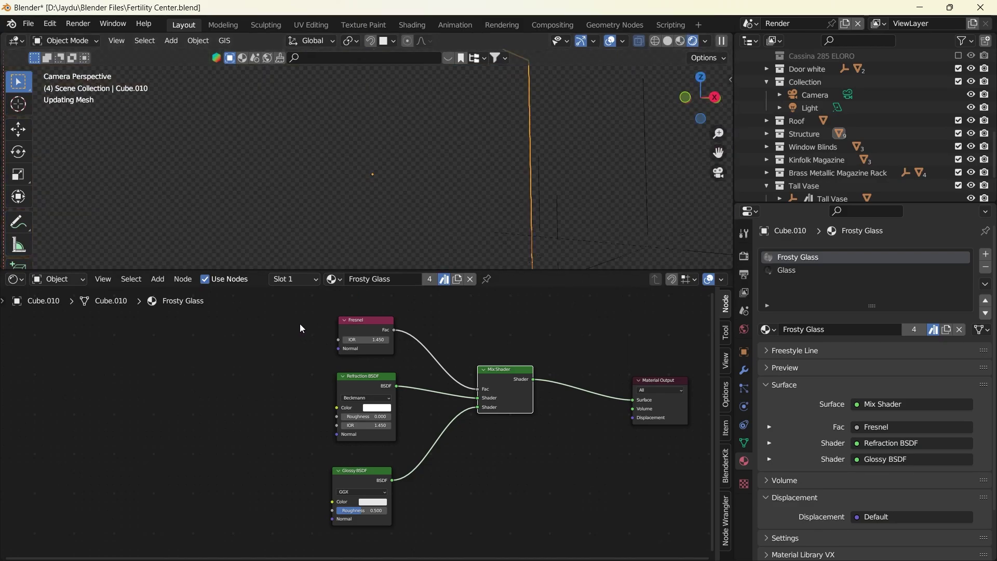
pyautogui.hotkey('shift', 'a')
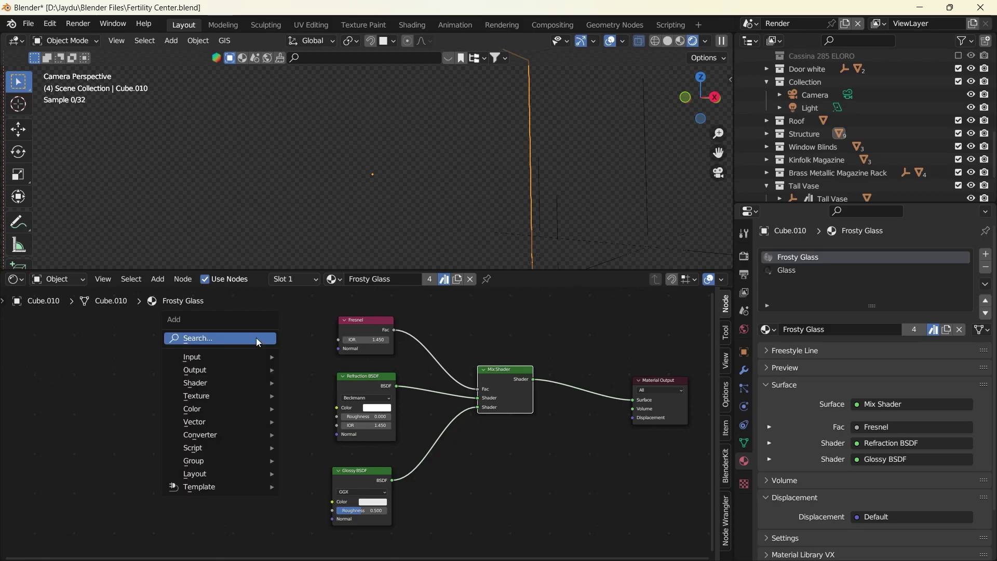
pyautogui.click(257, 338)
pyautogui.write('val')
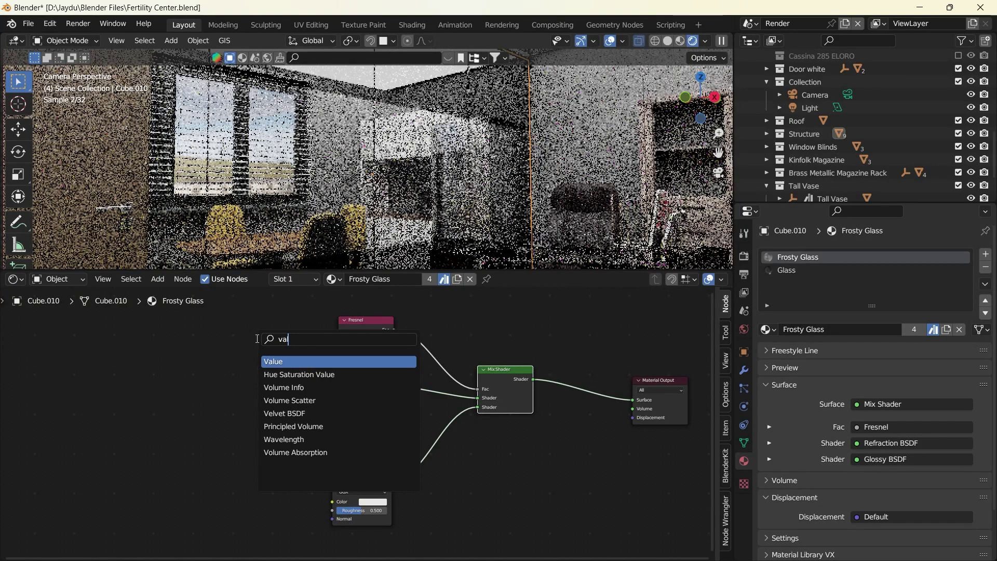
pyautogui.write('ue')
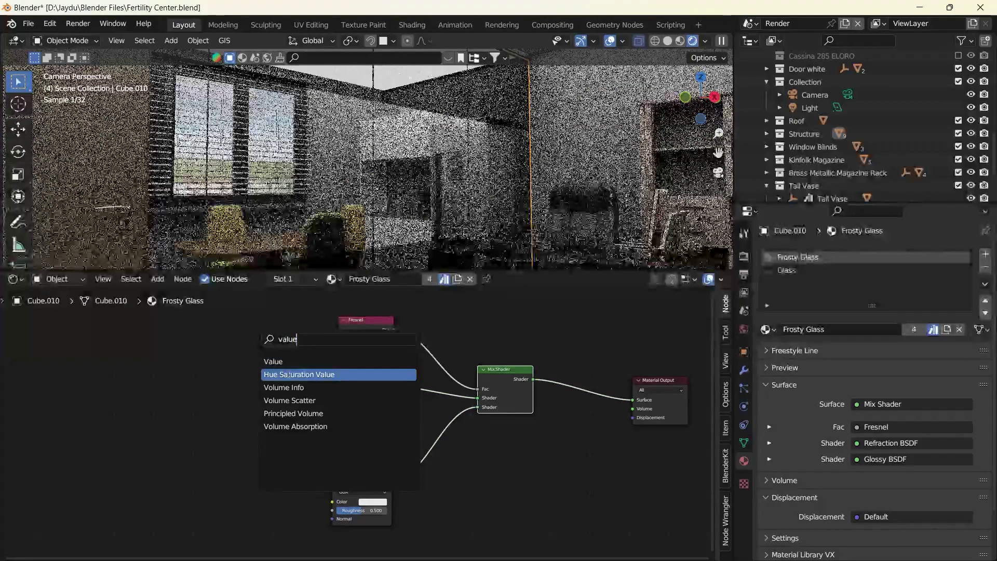
pyautogui.press('Return')
pyautogui.click(232, 350)
pyautogui.hotkey('shift', 'd')
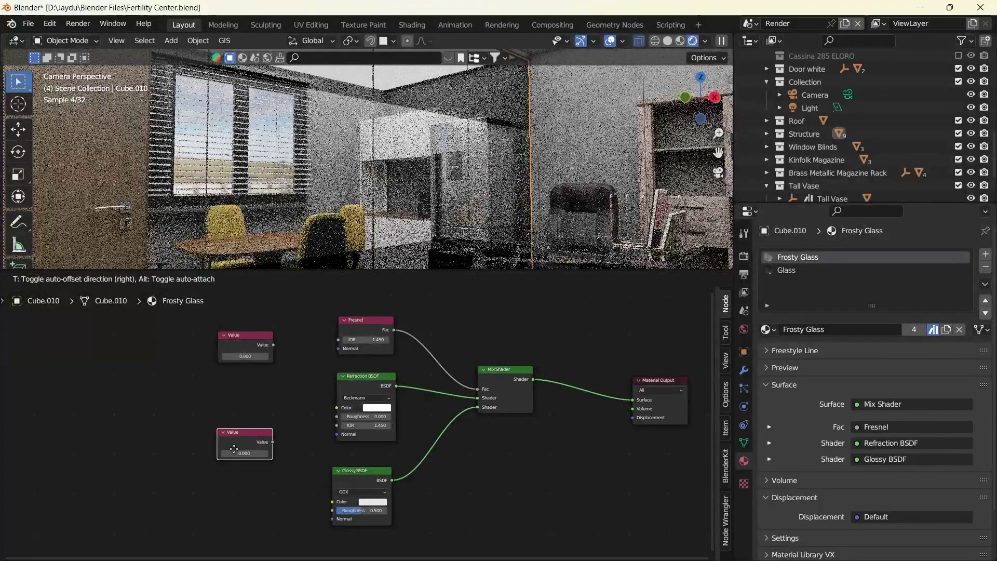
pyautogui.click(235, 457)
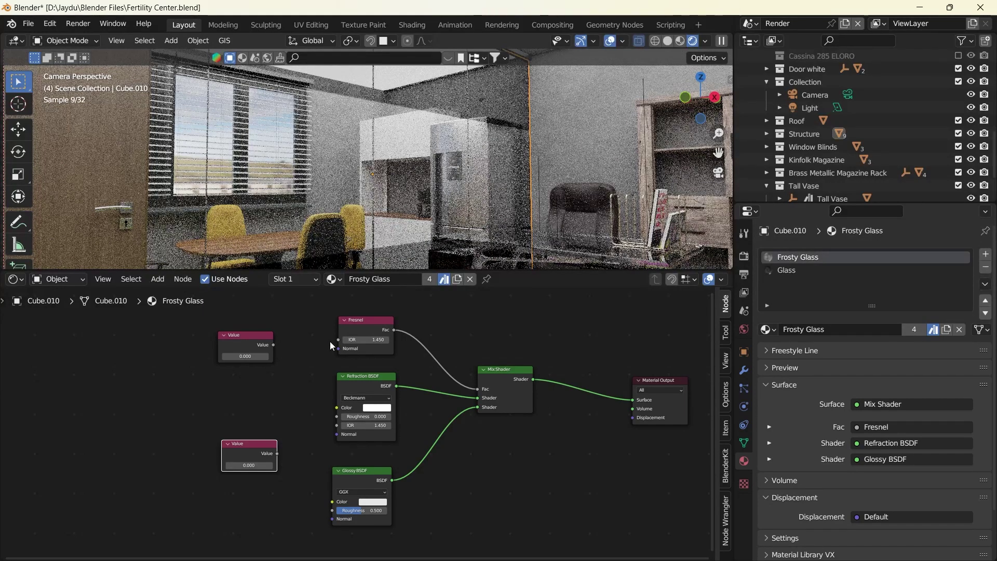
# - Feed a 1.52 Value into Fresnel IOR and the lower Value into both BSDF roughness inputs
pyautogui.moveTo(273, 345); pyautogui.dragTo(337, 340)
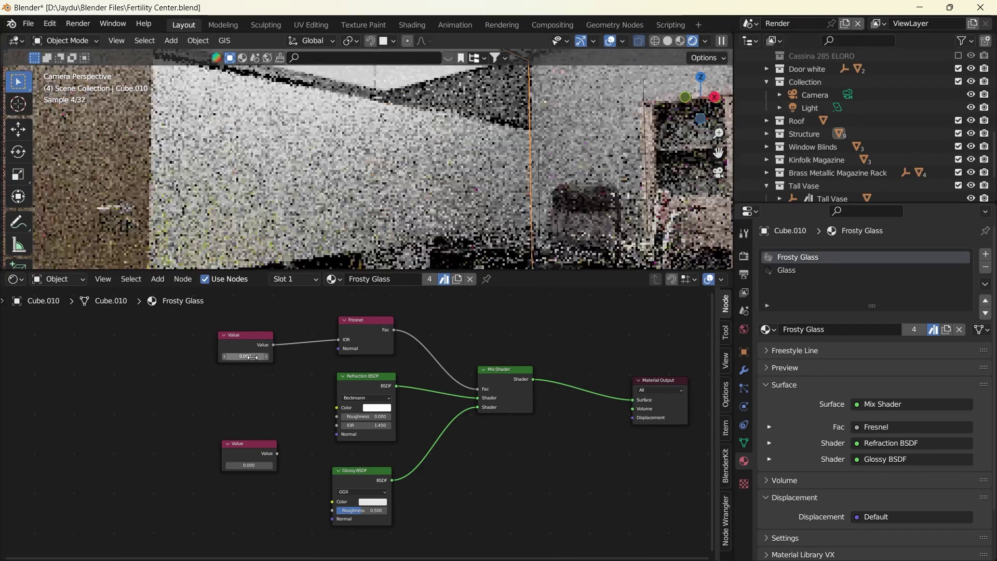
pyautogui.click(254, 357)
pyautogui.write('1.52')
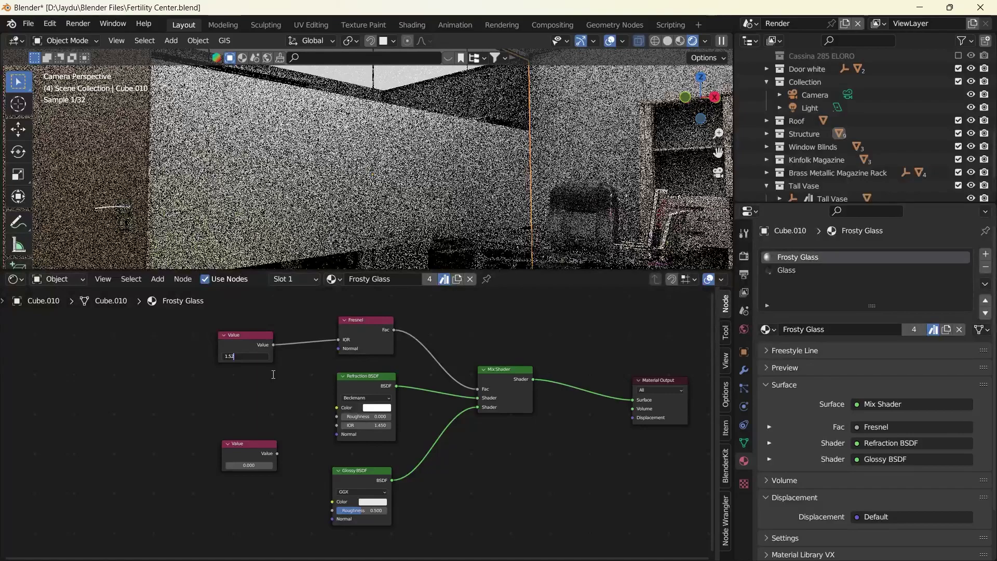
pyautogui.press('Return')
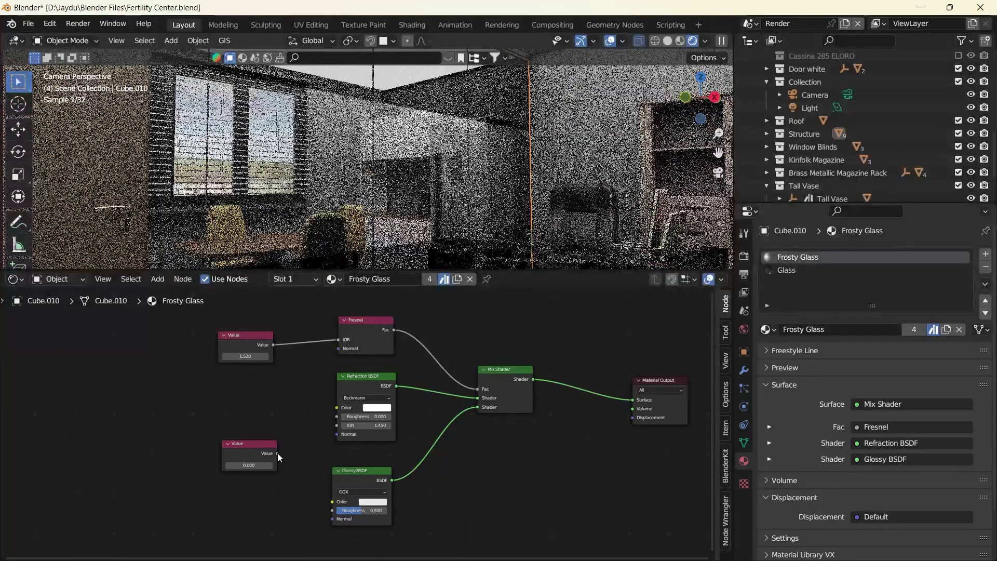
pyautogui.moveTo(277, 453); pyautogui.dragTo(332, 510)
pyautogui.moveTo(278, 454); pyautogui.dragTo(337, 418)
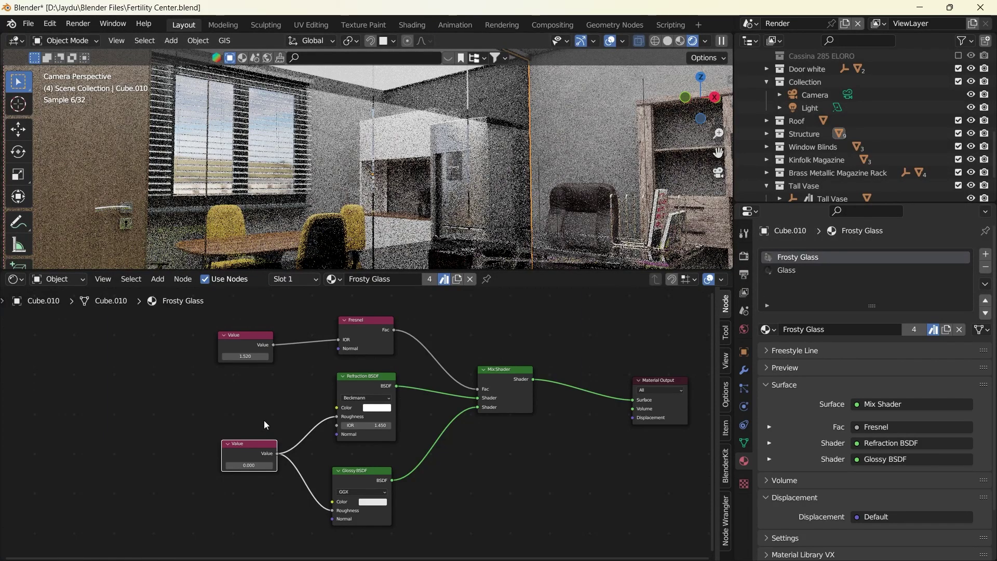
# - Enter 0.25 in the lower Value node to give both shaders 0.250 roughness
pyautogui.click(249, 465)
pyautogui.write('0.2')
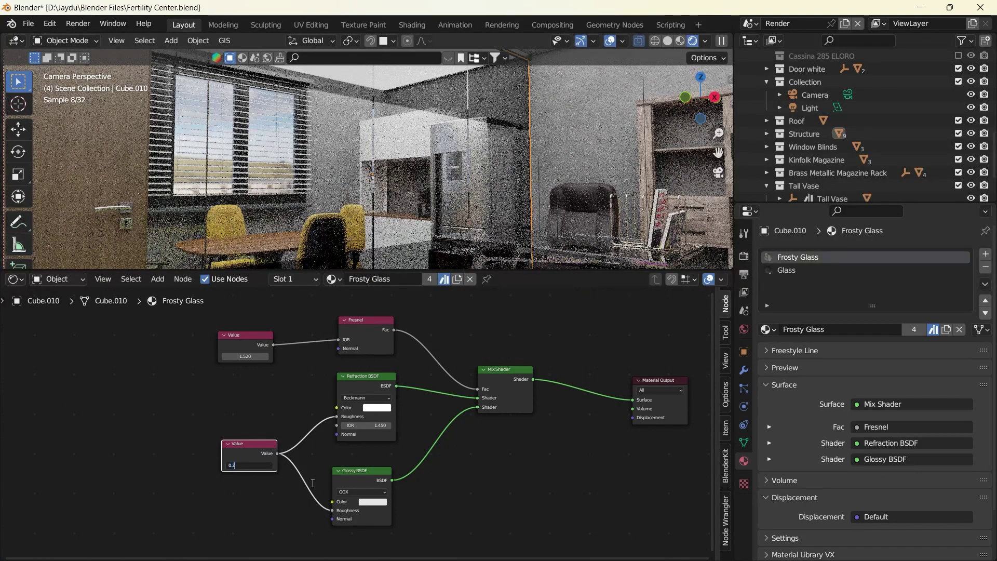
pyautogui.write('5')
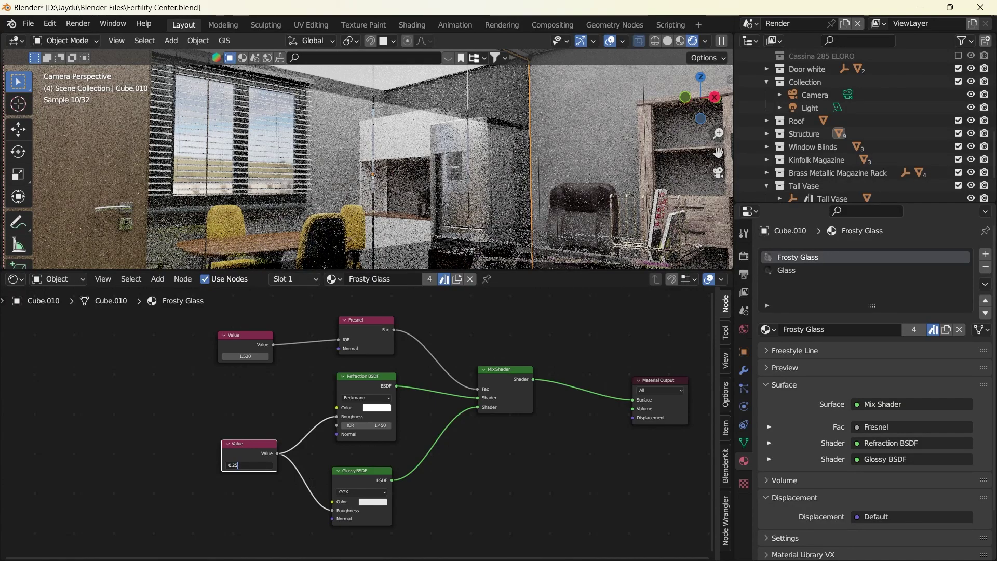
pyautogui.press('Return')
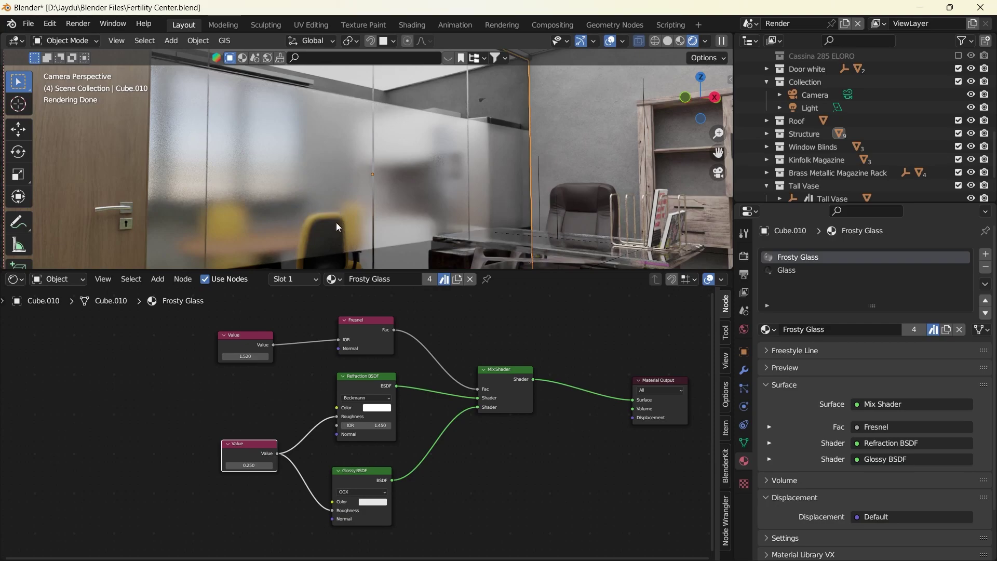
# - Move Fresnel up-left and place a new Image Texture node above it
pyautogui.moveTo(367, 316); pyautogui.dragTo(325, 306)
pyautogui.moveTo(419, 346); pyautogui.dragTo(402, 372, button='middle')
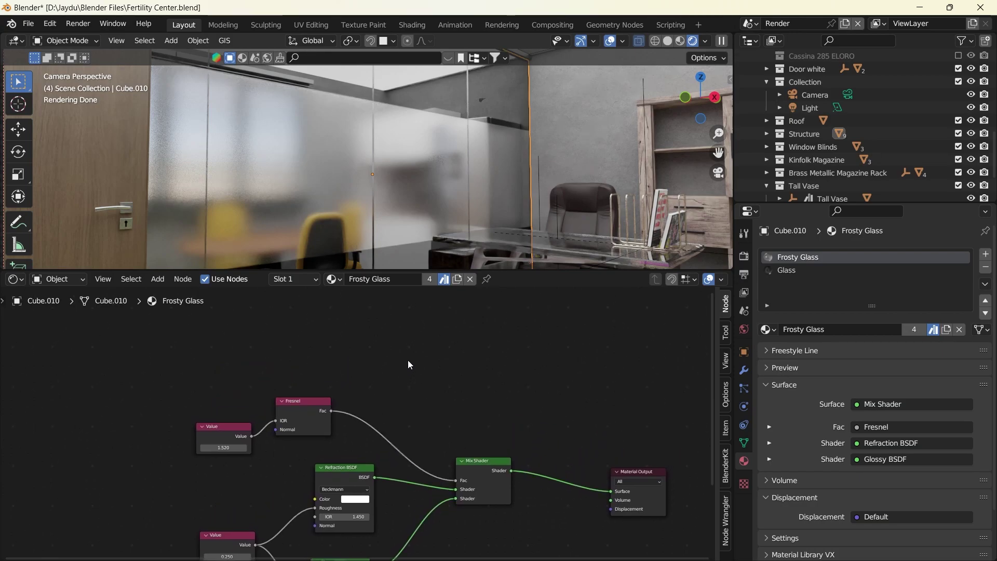
pyautogui.hotkey('shift', 'a')
pyautogui.write('im')
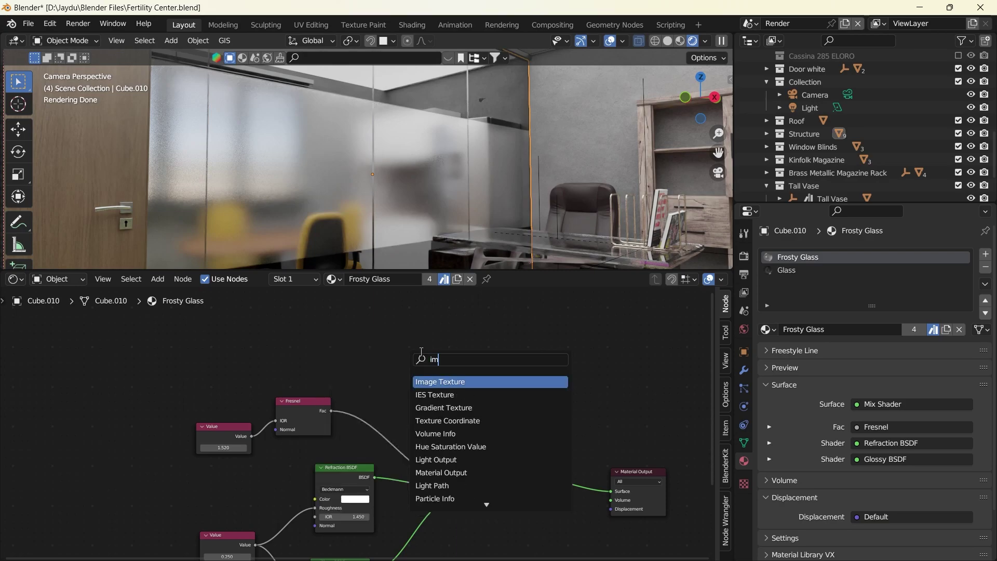
pyautogui.write('age')
pyautogui.press('Return')
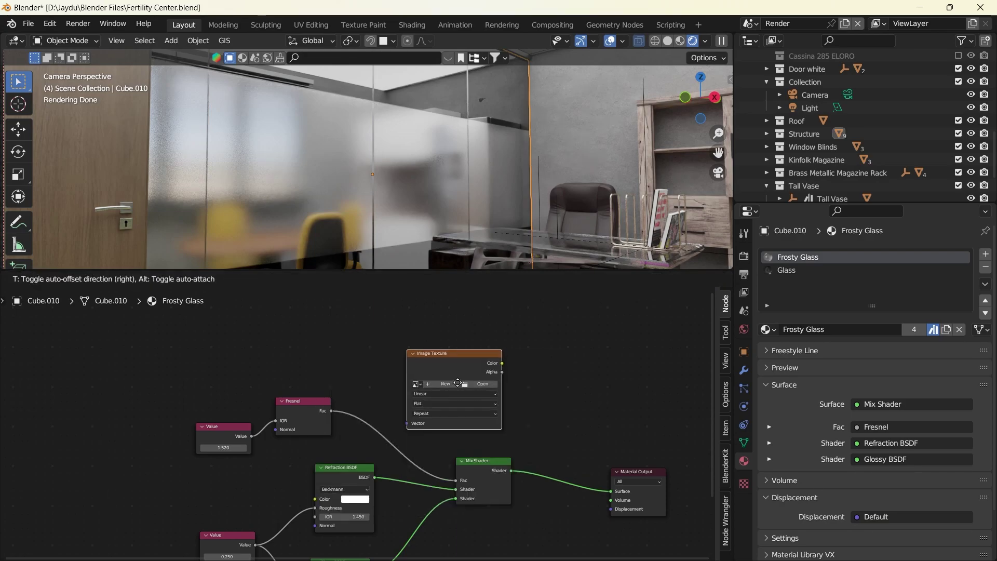
pyautogui.click(466, 386)
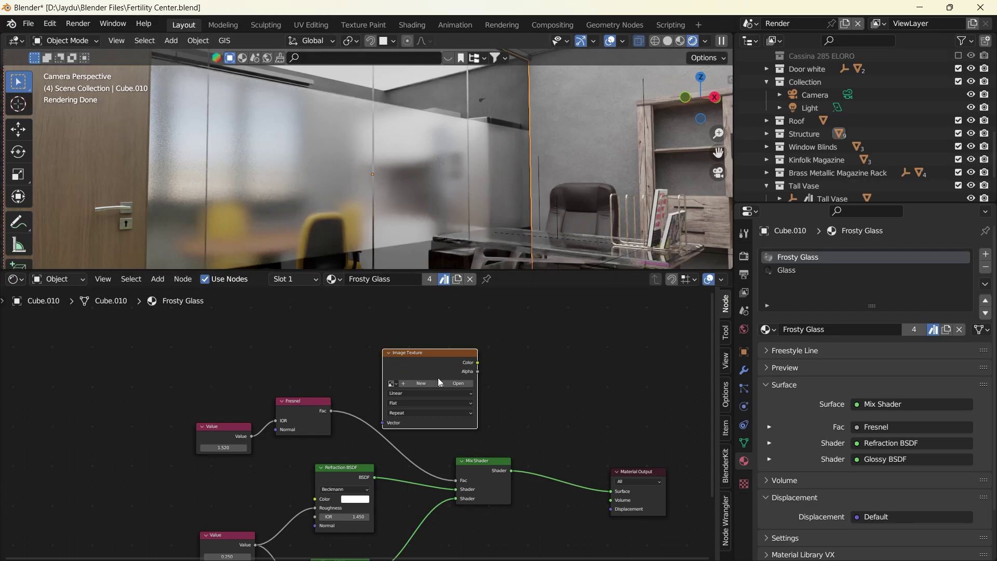
# - Open Glass Patterns.png from the Downloads folder in the Image Texture node
pyautogui.moveTo(431, 352); pyautogui.dragTo(403, 339)
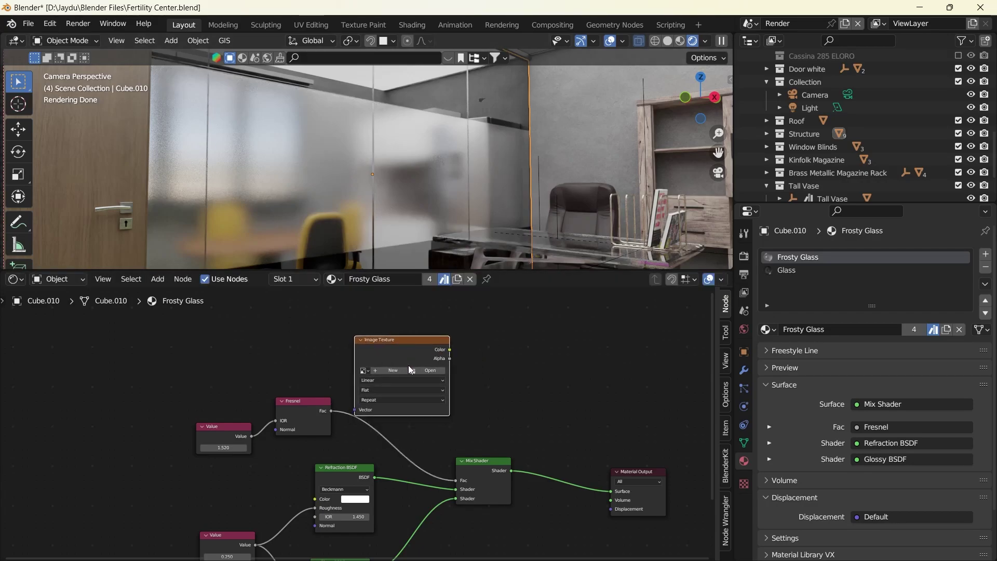
pyautogui.click(424, 372)
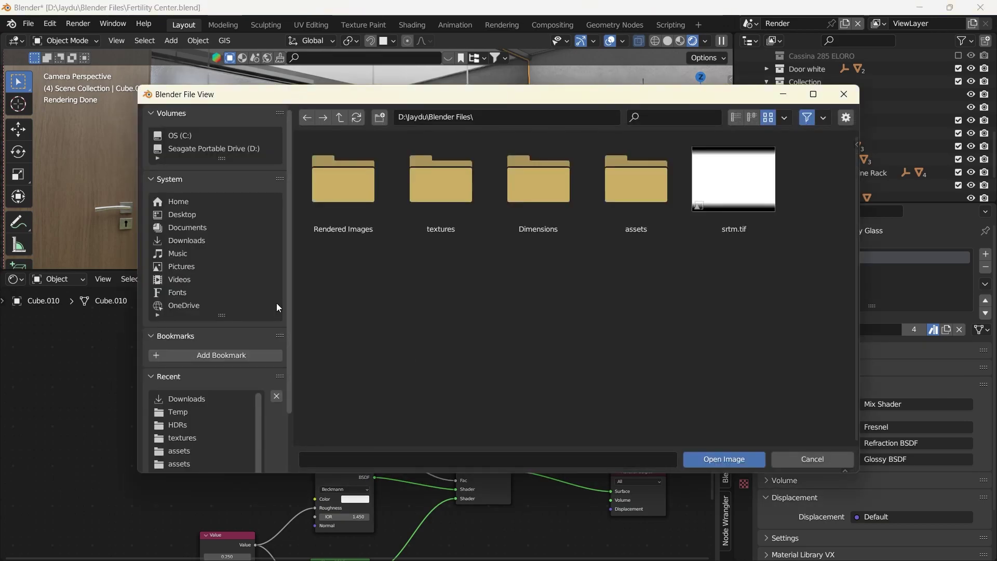
pyautogui.click(186, 400)
pyautogui.scroll(-3, 468, 343)
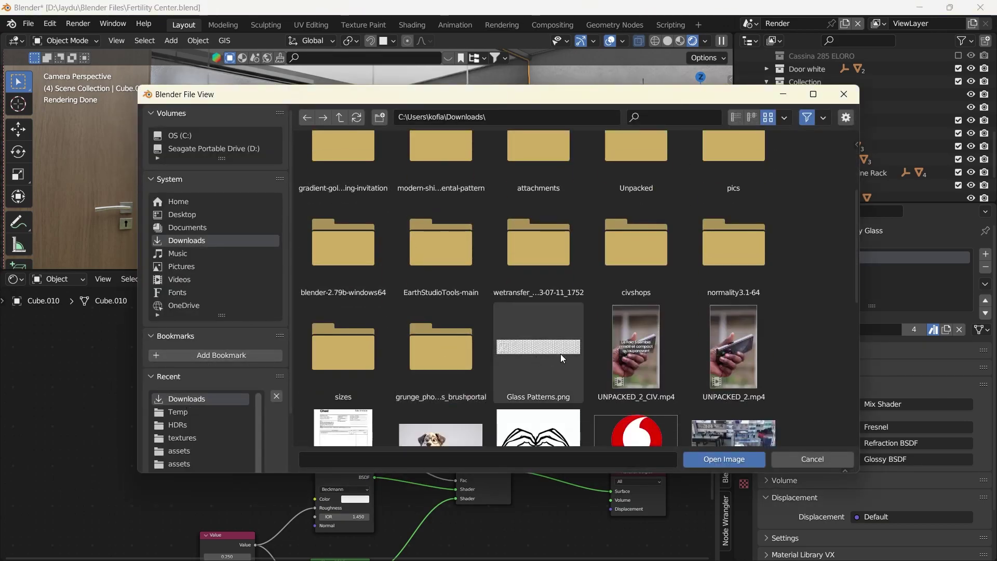
pyautogui.doubleClick(566, 348)
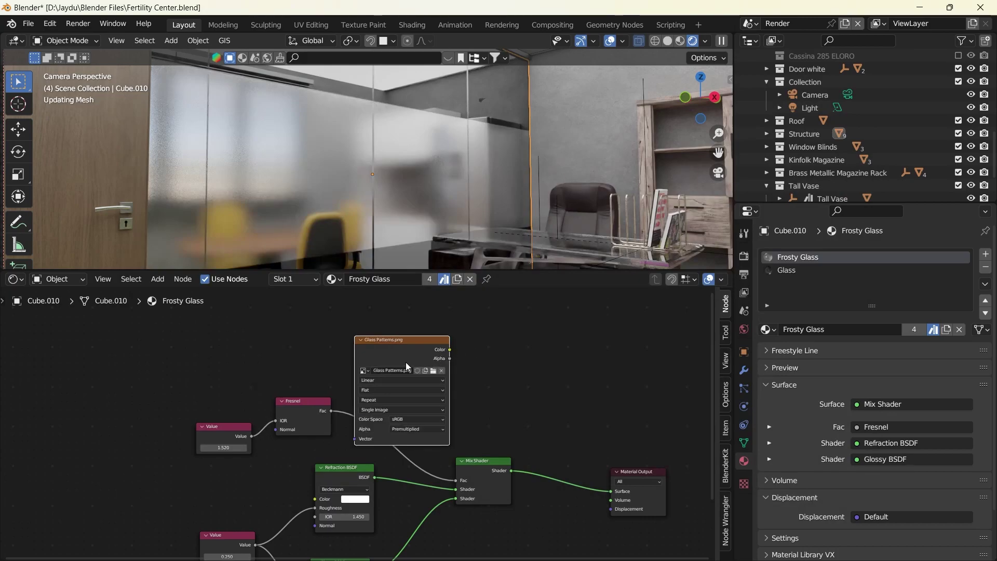
# - Cut the Fresnel-to-Fac link and connect the Glass Patterns.png Color output to Mix Shader Fac
pyautogui.moveTo(404, 375); pyautogui.dragTo(400, 341)
pyautogui.moveTo(312, 440); pyautogui.dragTo(354, 412, button='middle')
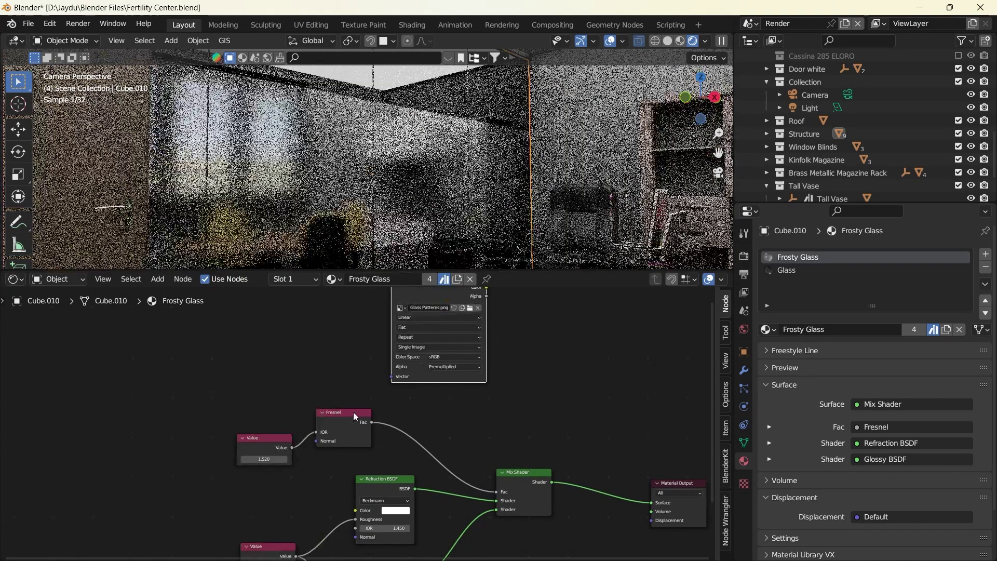
pyautogui.click(353, 412)
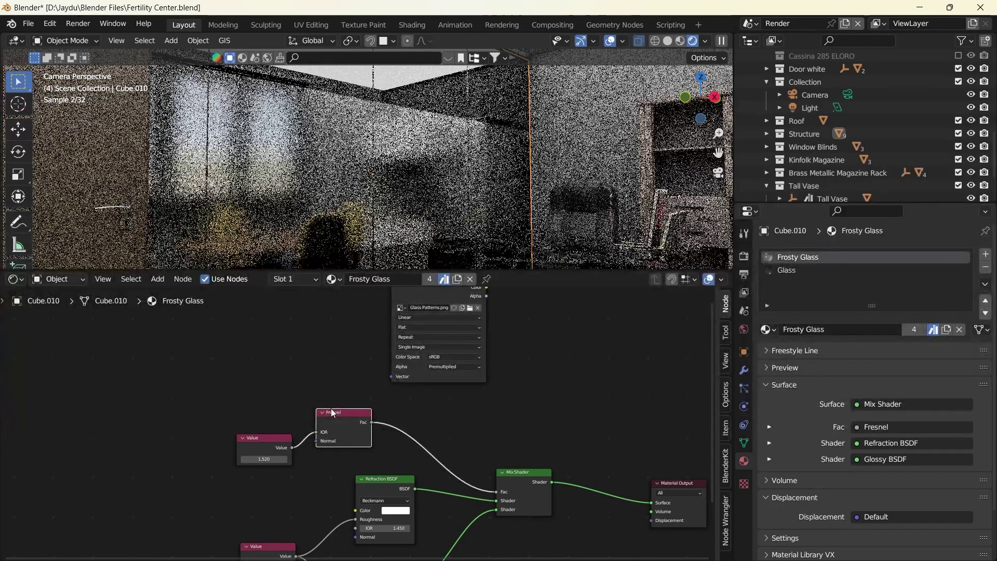
pyautogui.moveTo(348, 414); pyautogui.dragTo(329, 387)
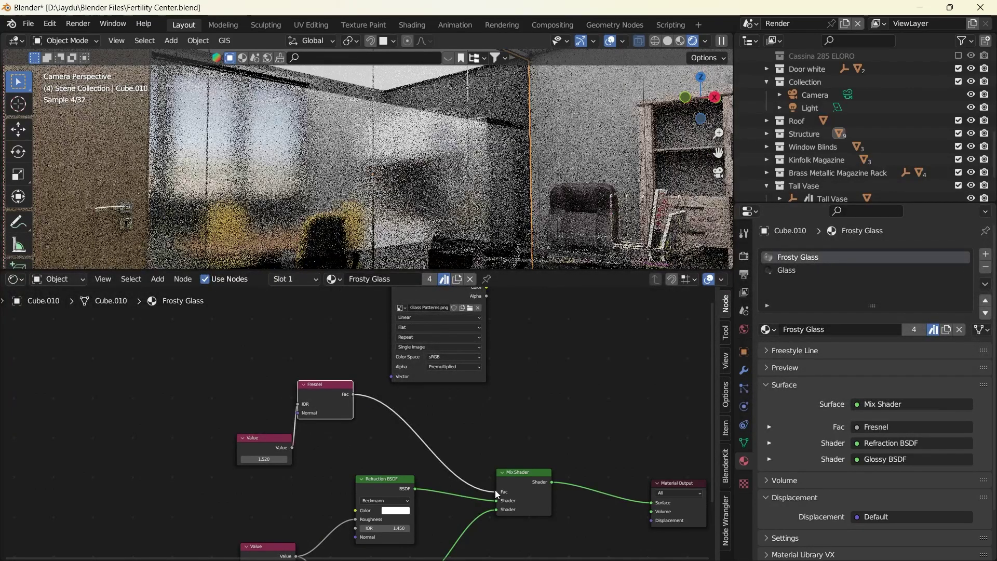
pyautogui.keyDown('ctrl'); pyautogui.moveTo(421, 448); pyautogui.dragTo(430, 454, button='right'); pyautogui.keyUp('ctrl')
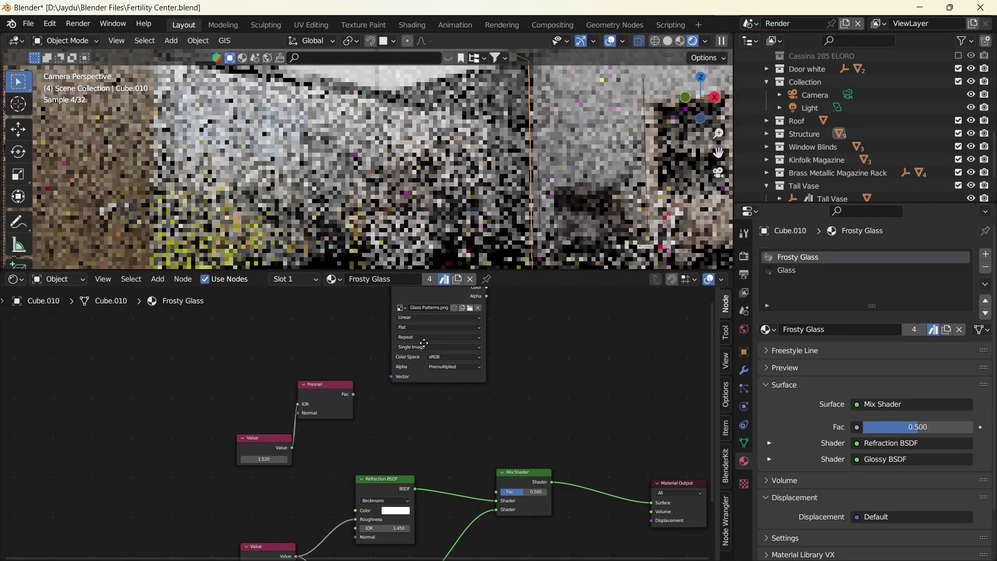
pyautogui.moveTo(486, 288); pyautogui.dragTo(493, 521)
pyautogui.moveTo(435, 306); pyautogui.dragTo(409, 383)
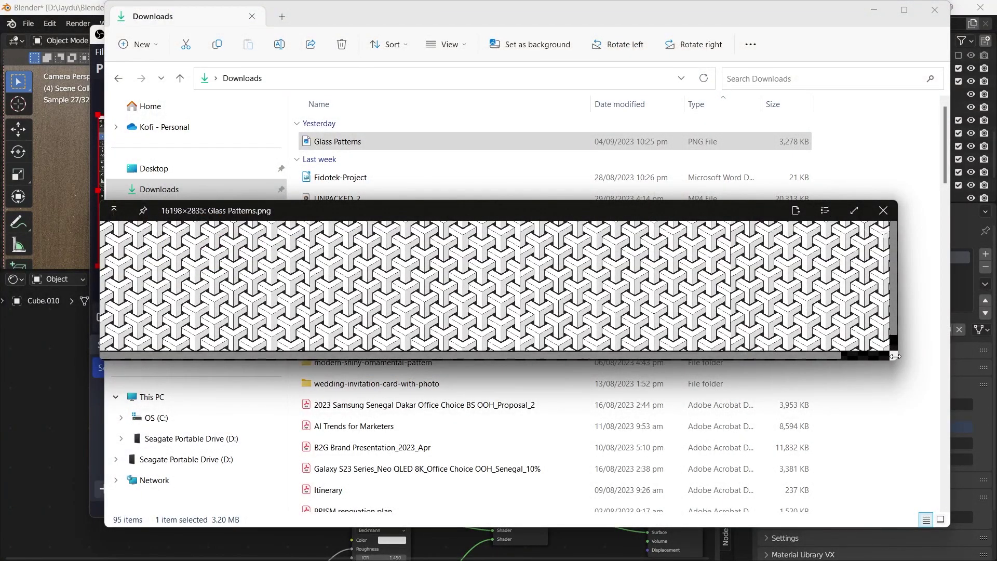
pyautogui.moveTo(896, 356); pyautogui.dragTo(951, 444)
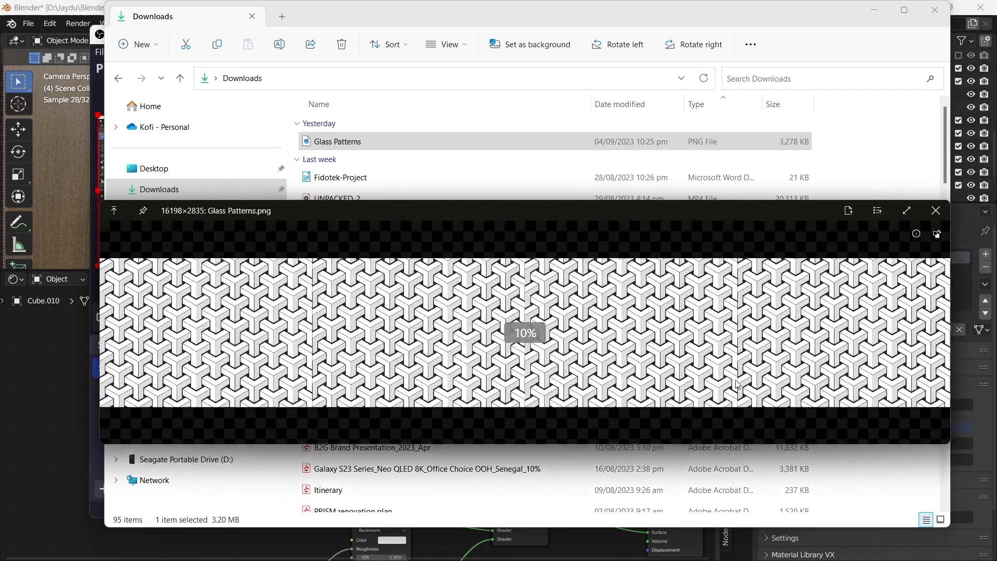